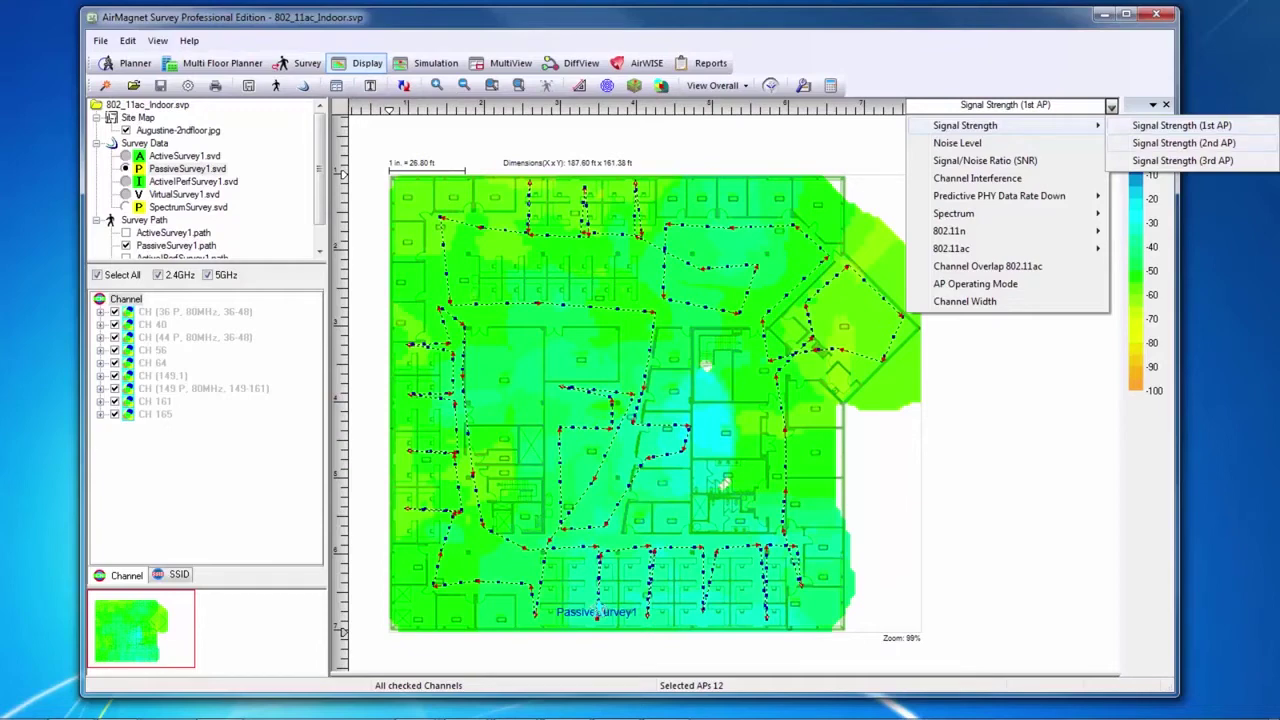
Step: Display the passive survey's signal strength heat map for the 2nd AP and for the 3rd AP
click(1183, 143)
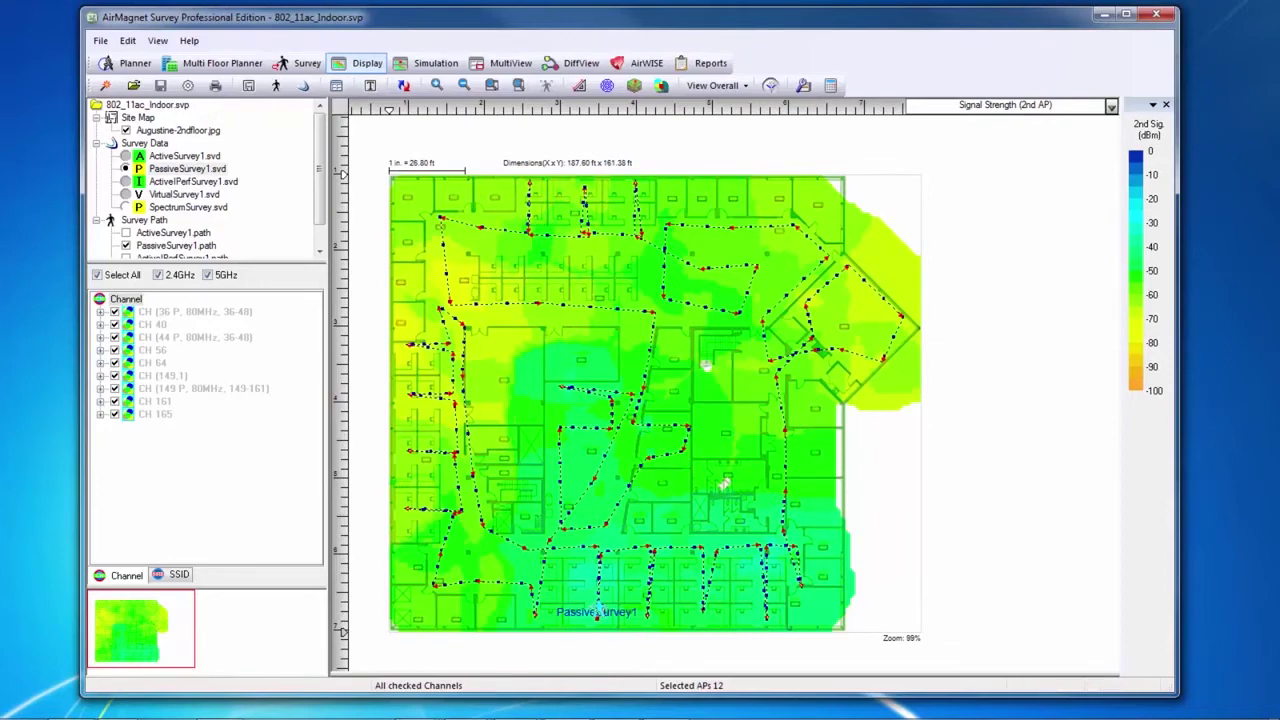
click(1111, 106)
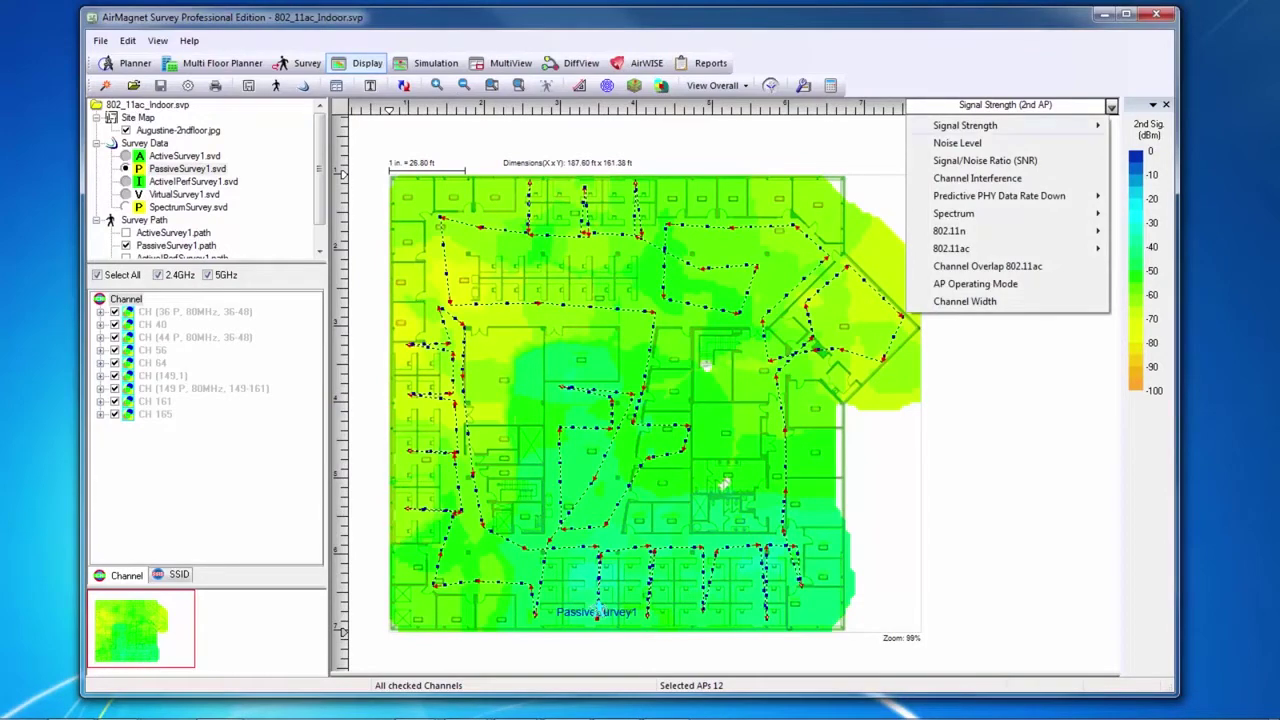
mouse_move(1015, 125)
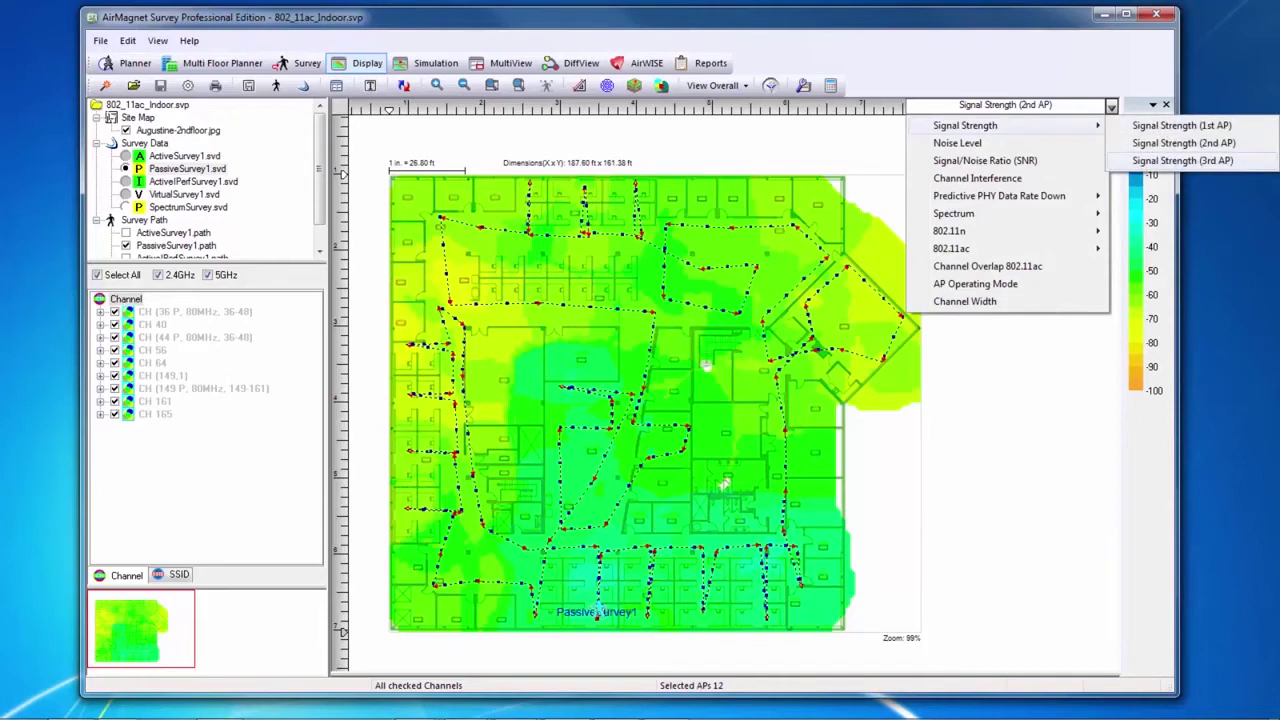
click(1182, 160)
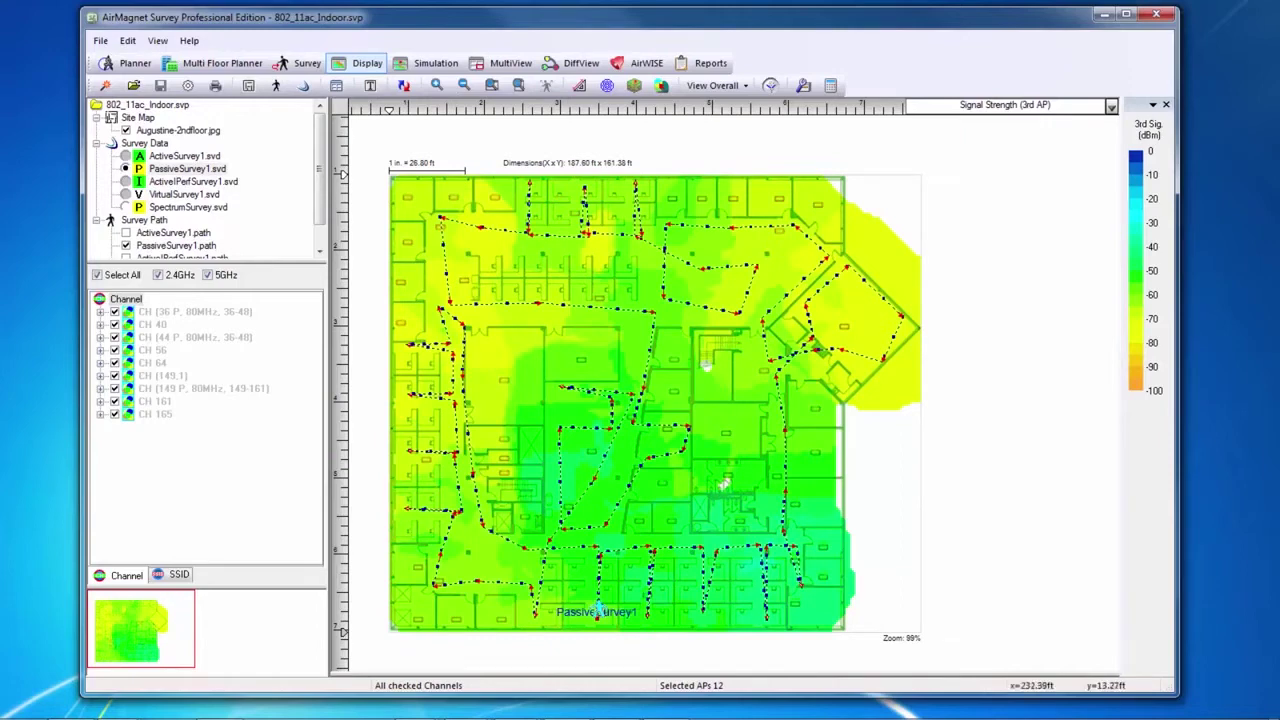
Step: Display the Noise Level heat map and the Signal/Noise Ratio (SNR) heat map of the passive survey
click(1111, 105)
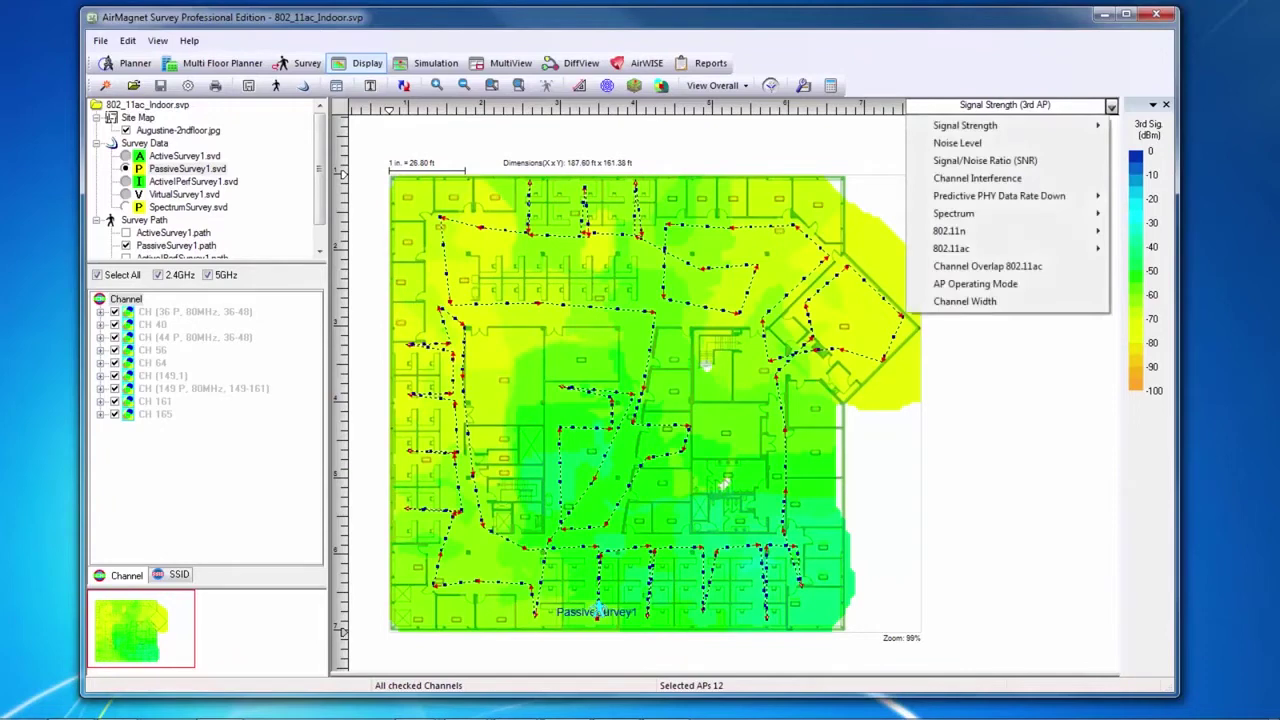
click(957, 143)
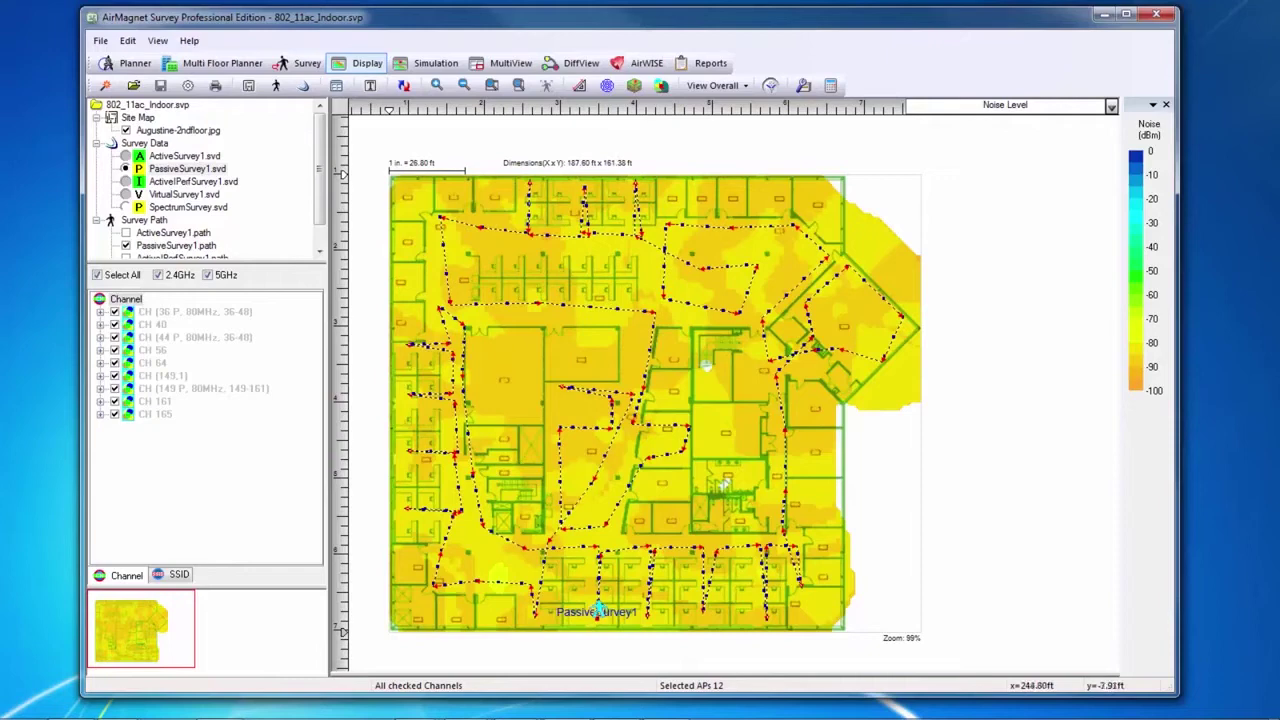
click(1111, 105)
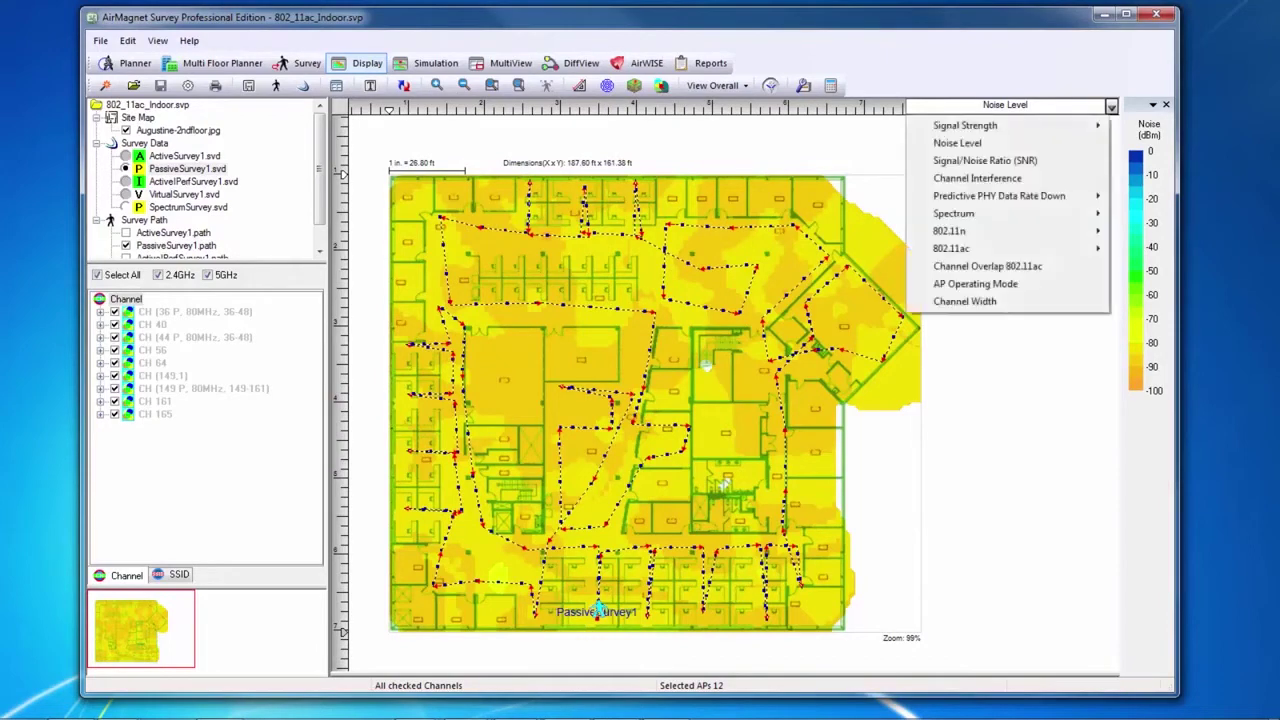
click(985, 160)
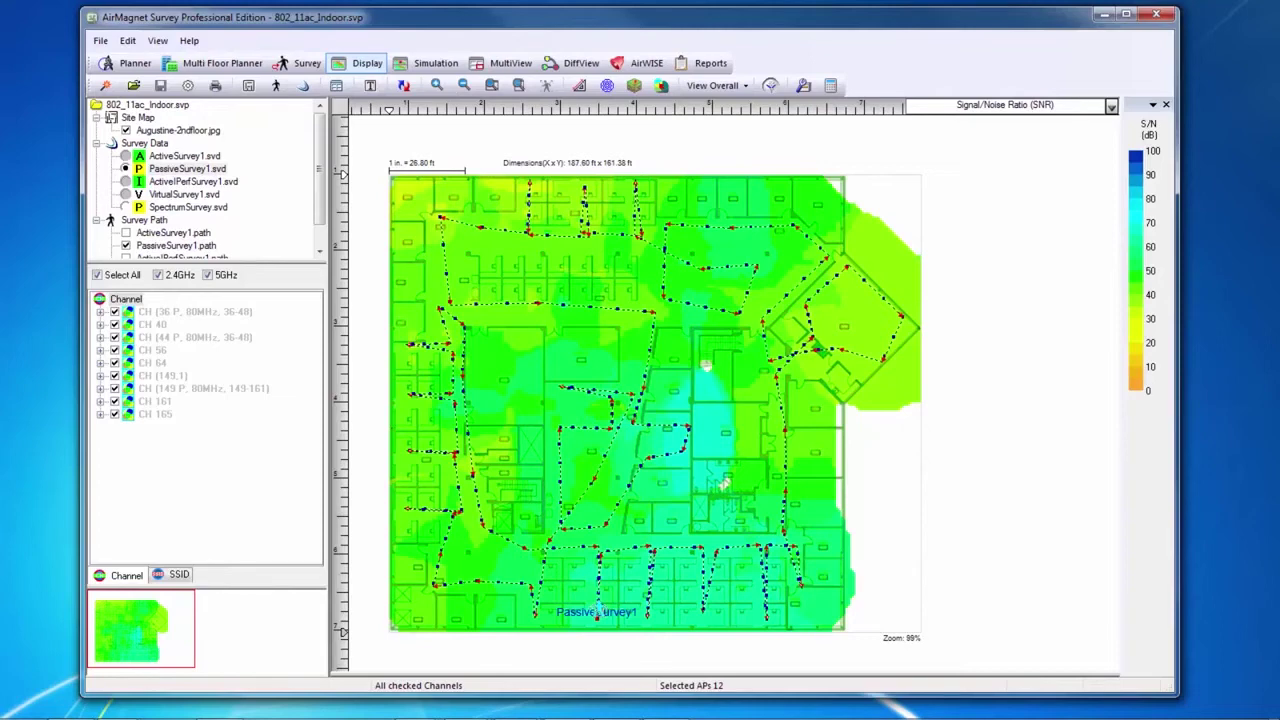
Step: Display the Channel Interference heat map and the Predictive PHY Data Rate Downlink heat map for the 1st AP
click(1110, 106)
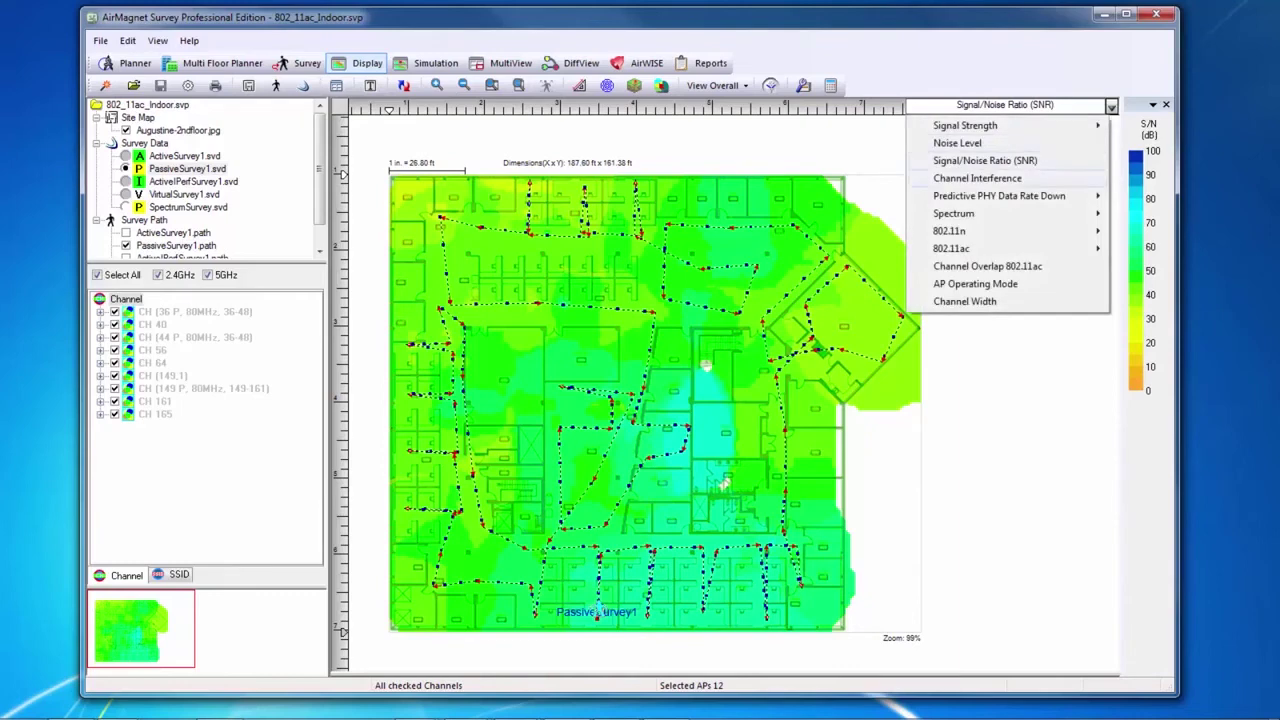
click(977, 178)
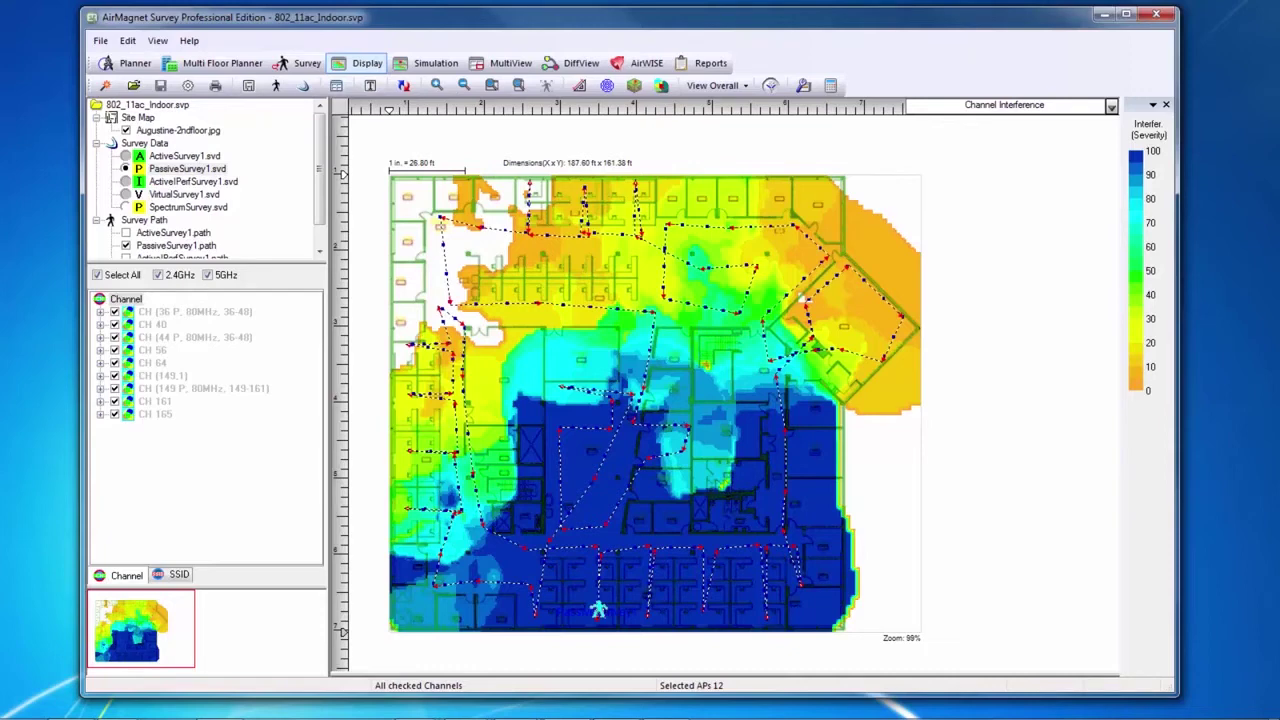
click(1111, 105)
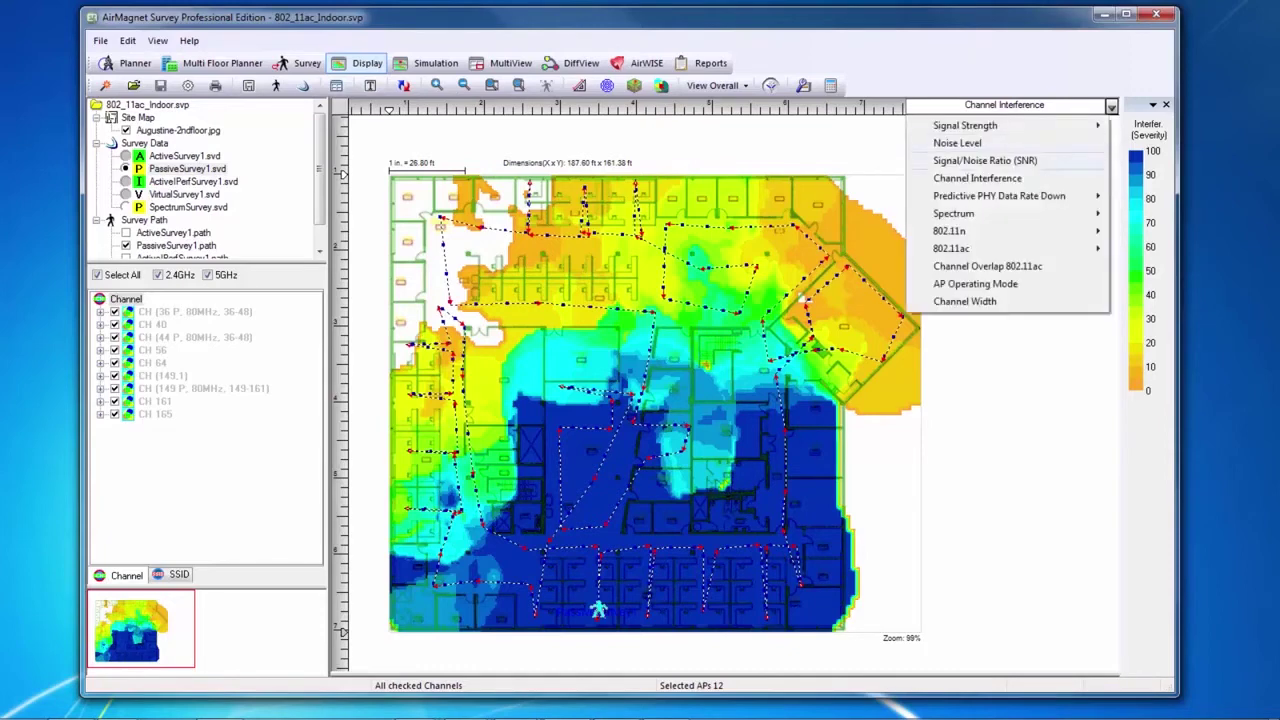
mouse_move(1000, 196)
click(768, 196)
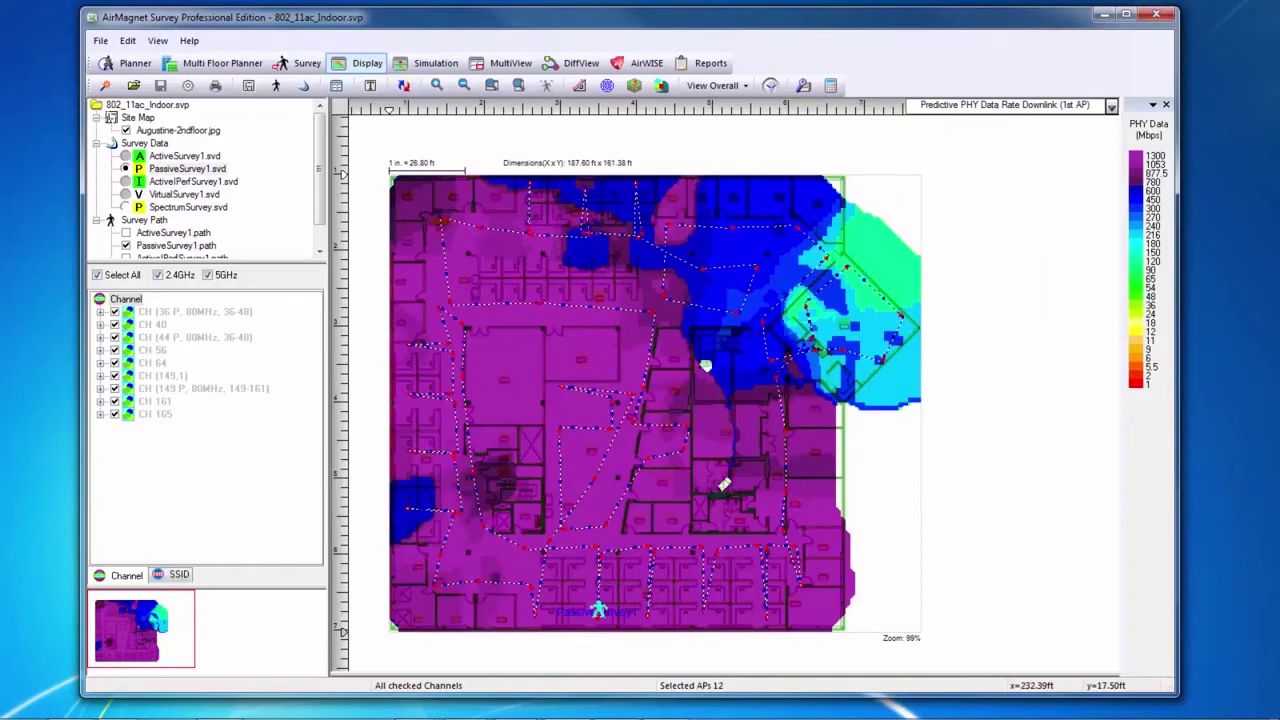
Step: Display the Predictive PHY Data Rate Downlink heat maps for the 2nd AP and the 3rd AP
click(1111, 105)
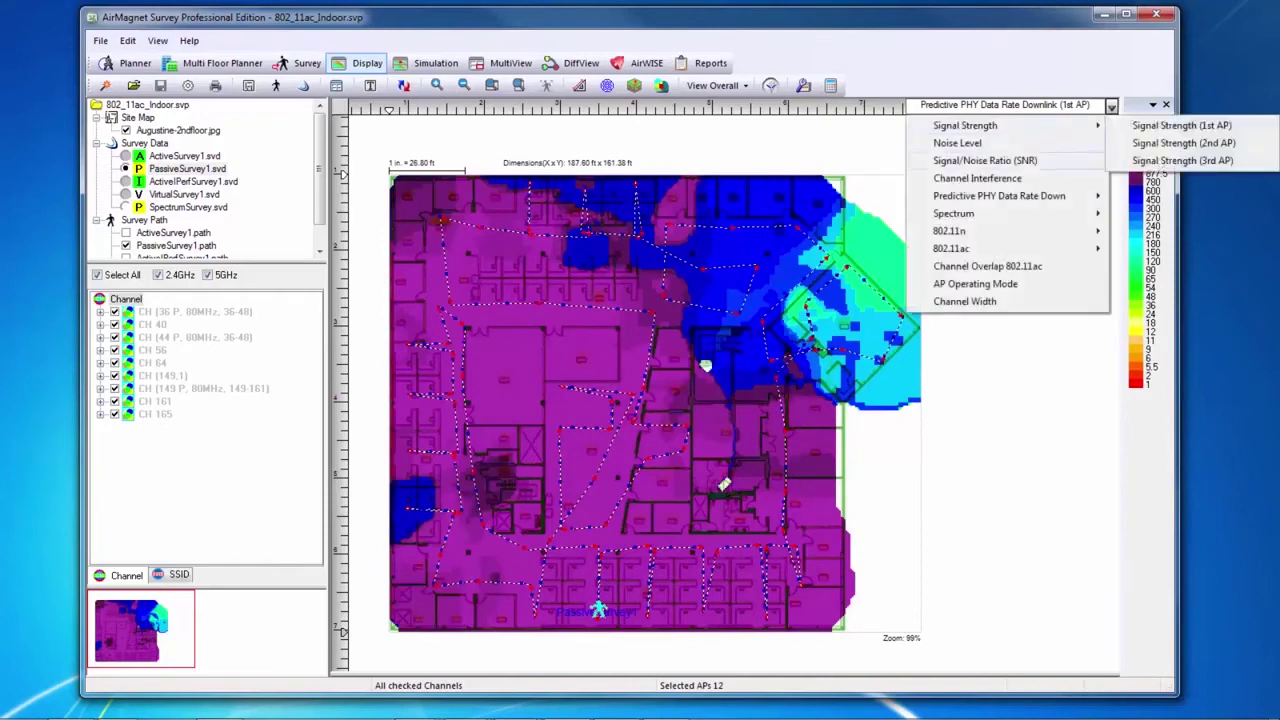
mouse_move(1000, 196)
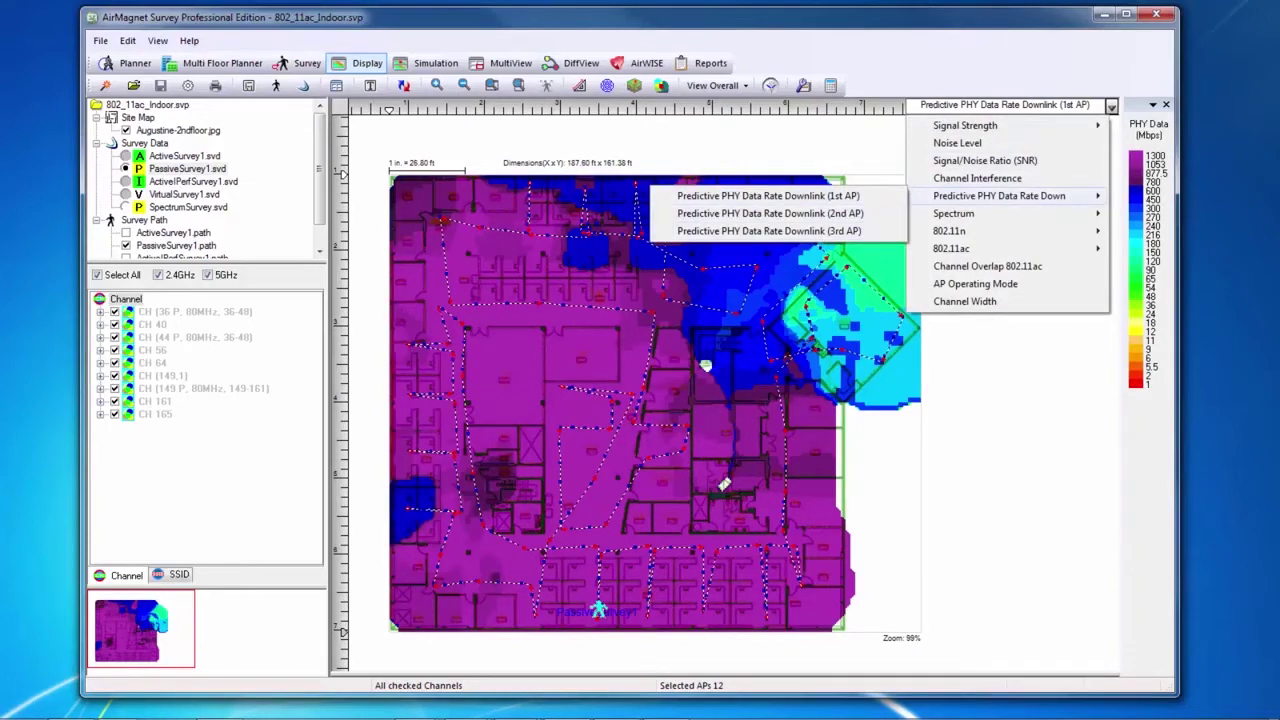
click(770, 213)
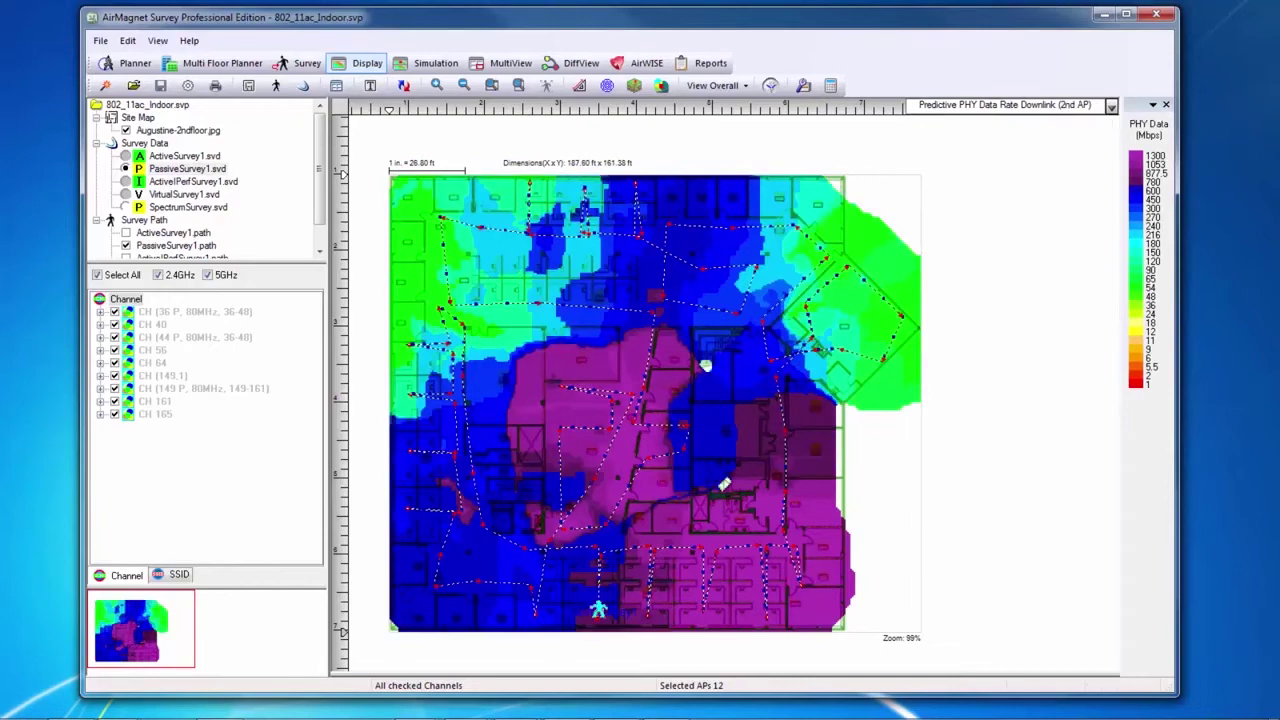
click(1111, 105)
click(768, 230)
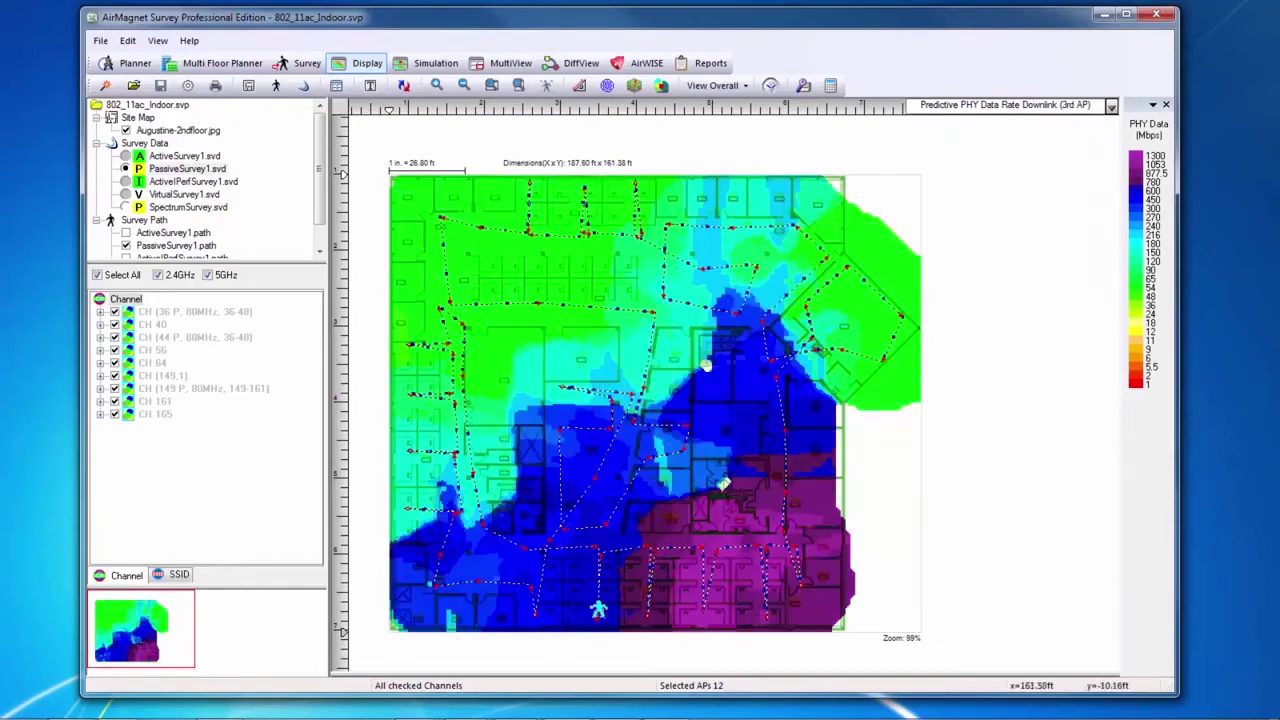
Step: Display the Spectrum heat maps for Channel Power and Interferer Power
click(1111, 106)
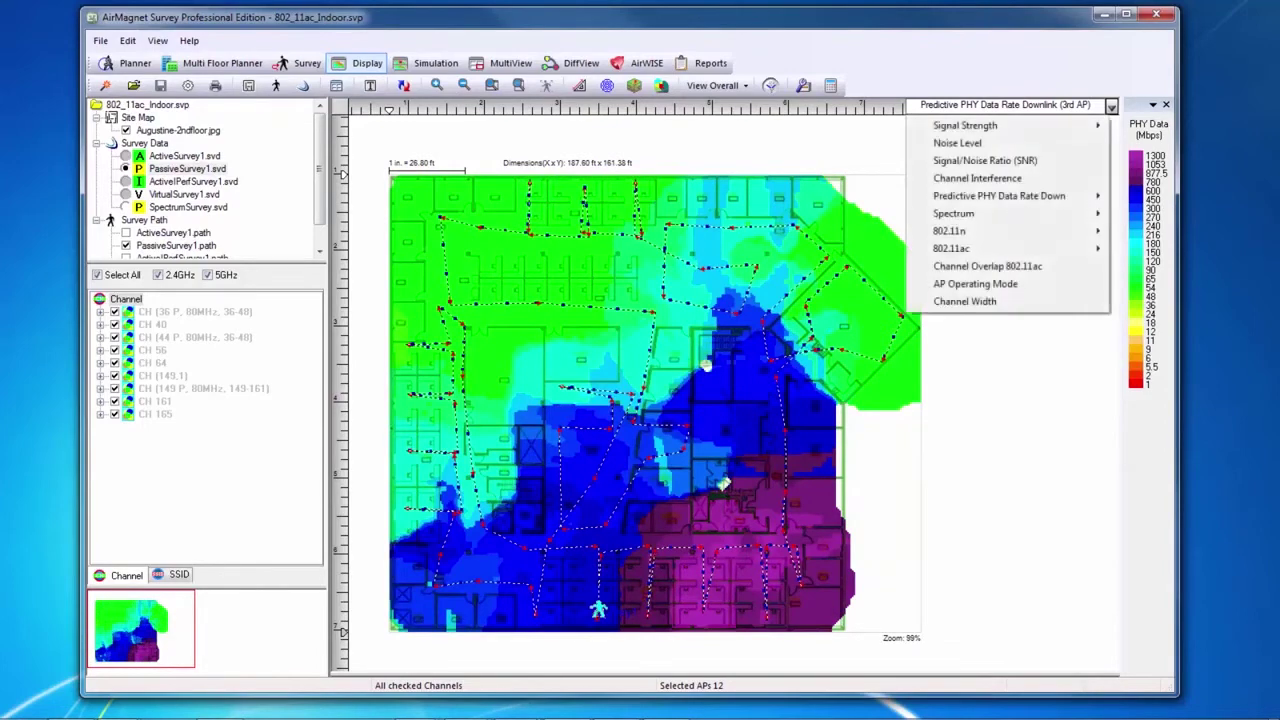
mouse_move(1015, 213)
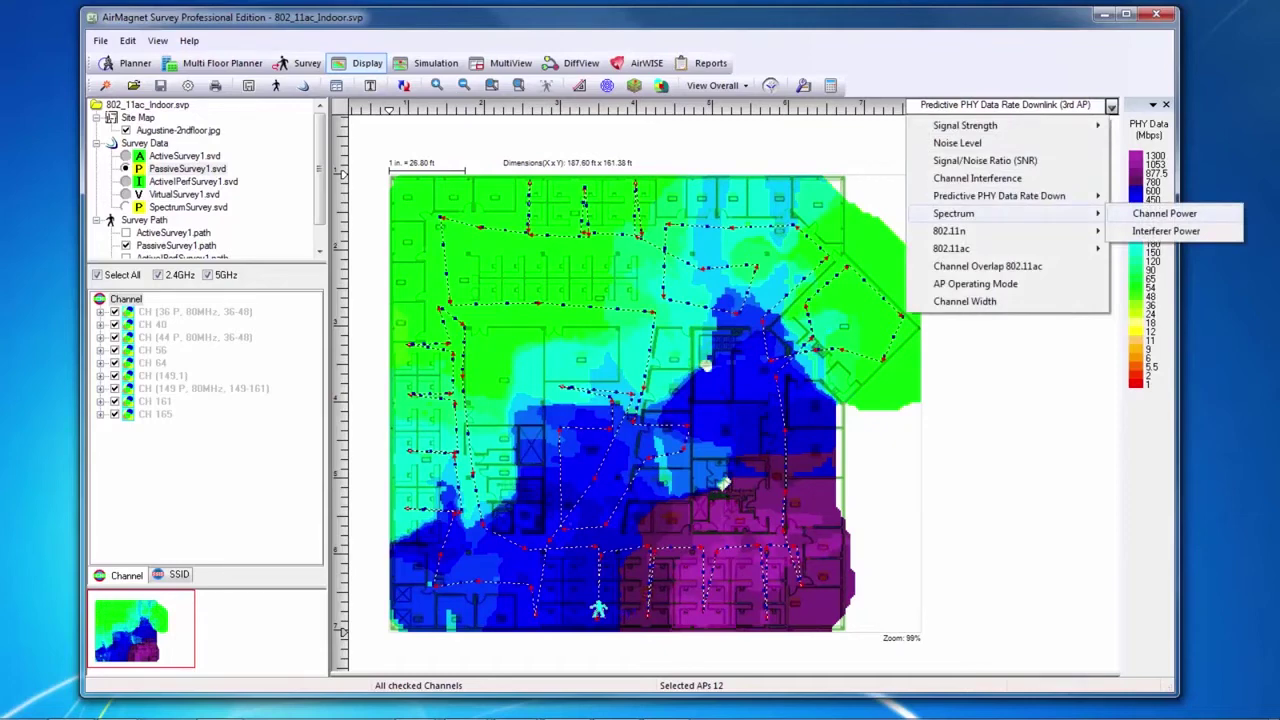
click(1164, 213)
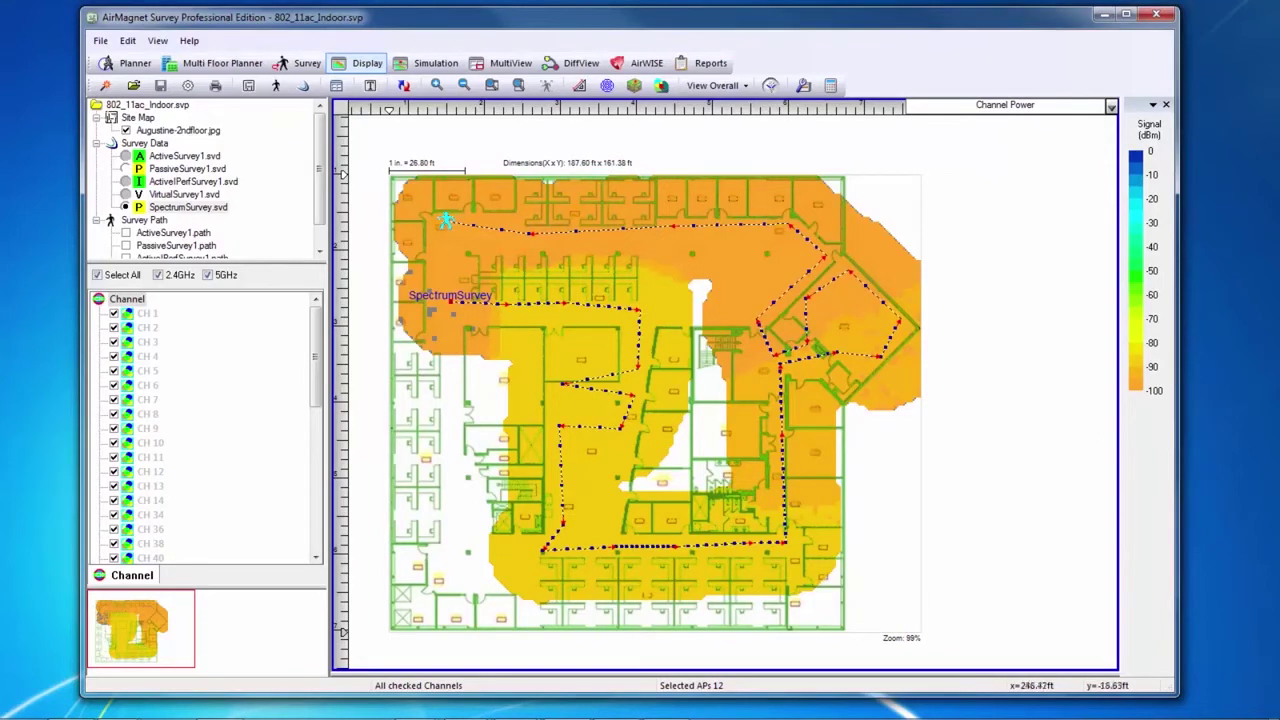
click(1110, 106)
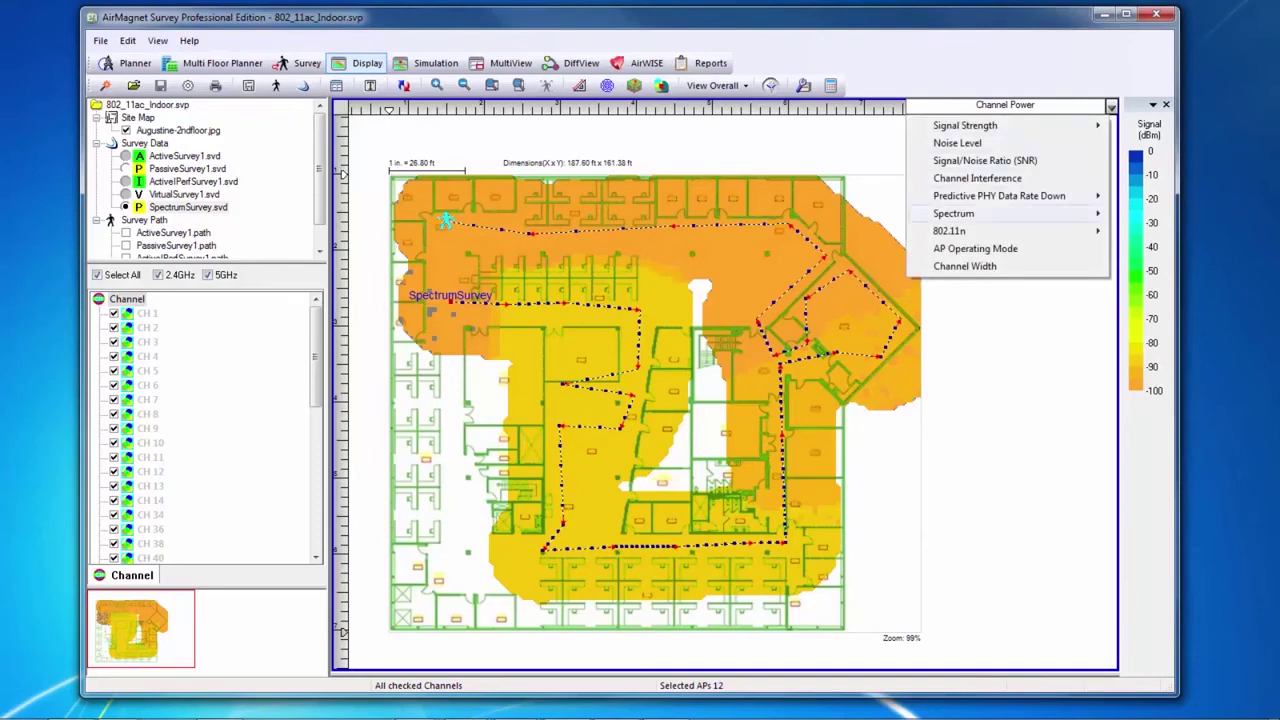
mouse_move(955, 213)
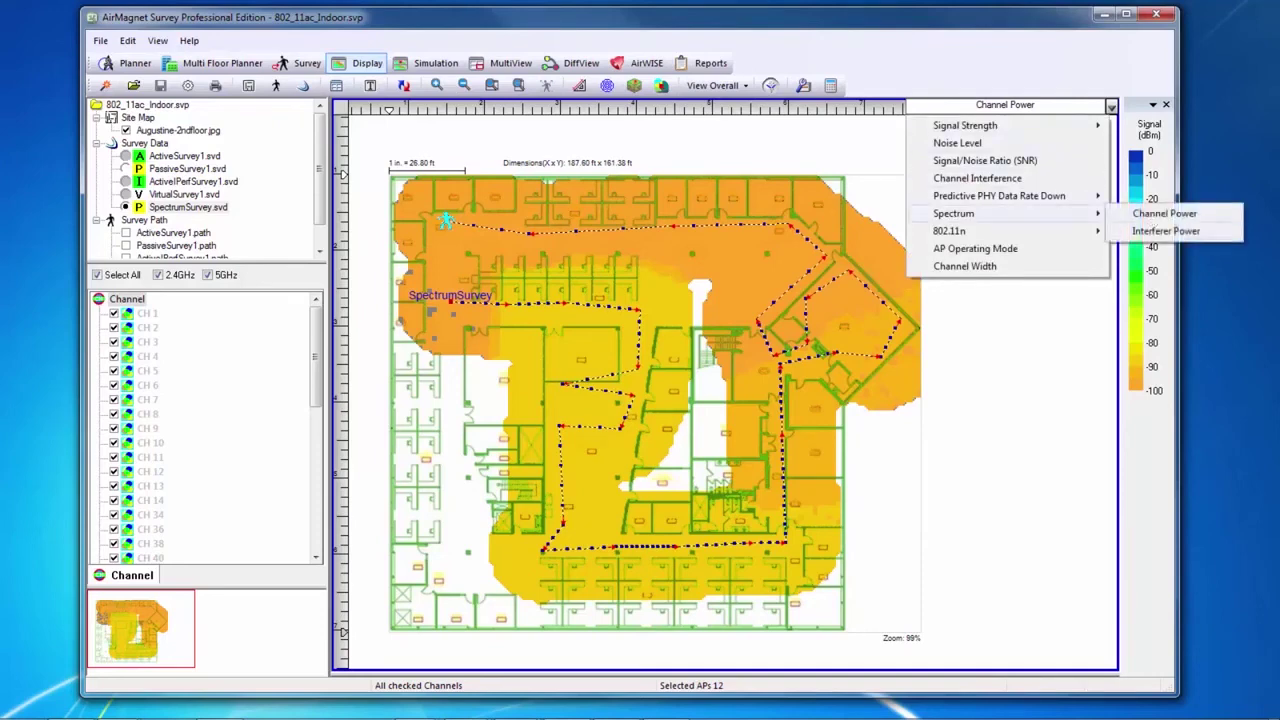
click(1166, 231)
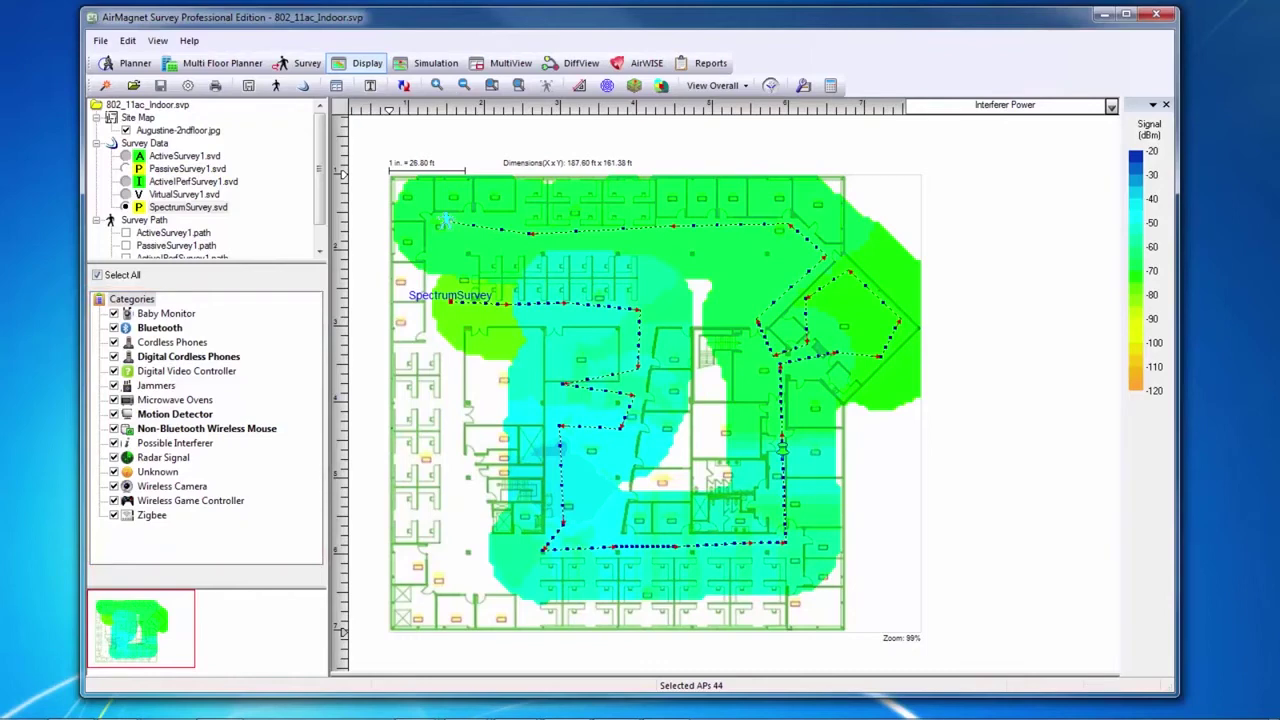
Step: View the interferer coverage separately for Bluetooth, Digital Cordless Phones, Motion Detector and Non-Bluetooth Wireless Mouse
click(159, 328)
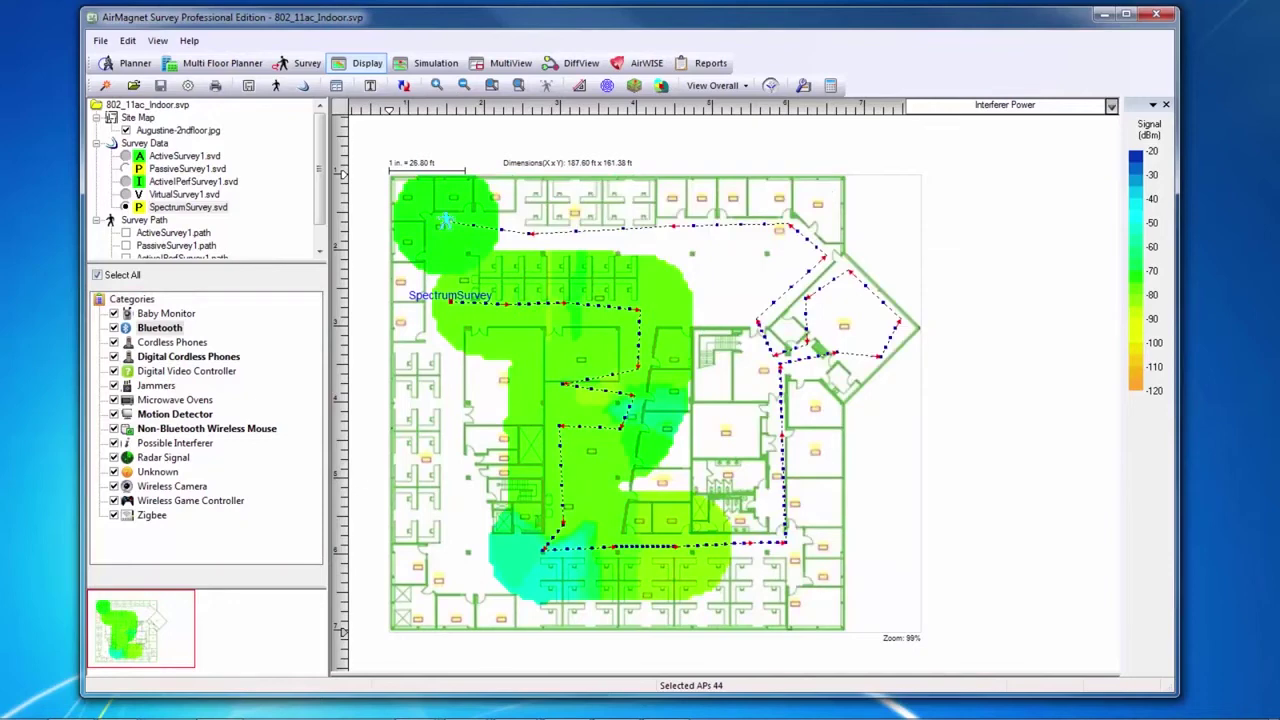
click(188, 356)
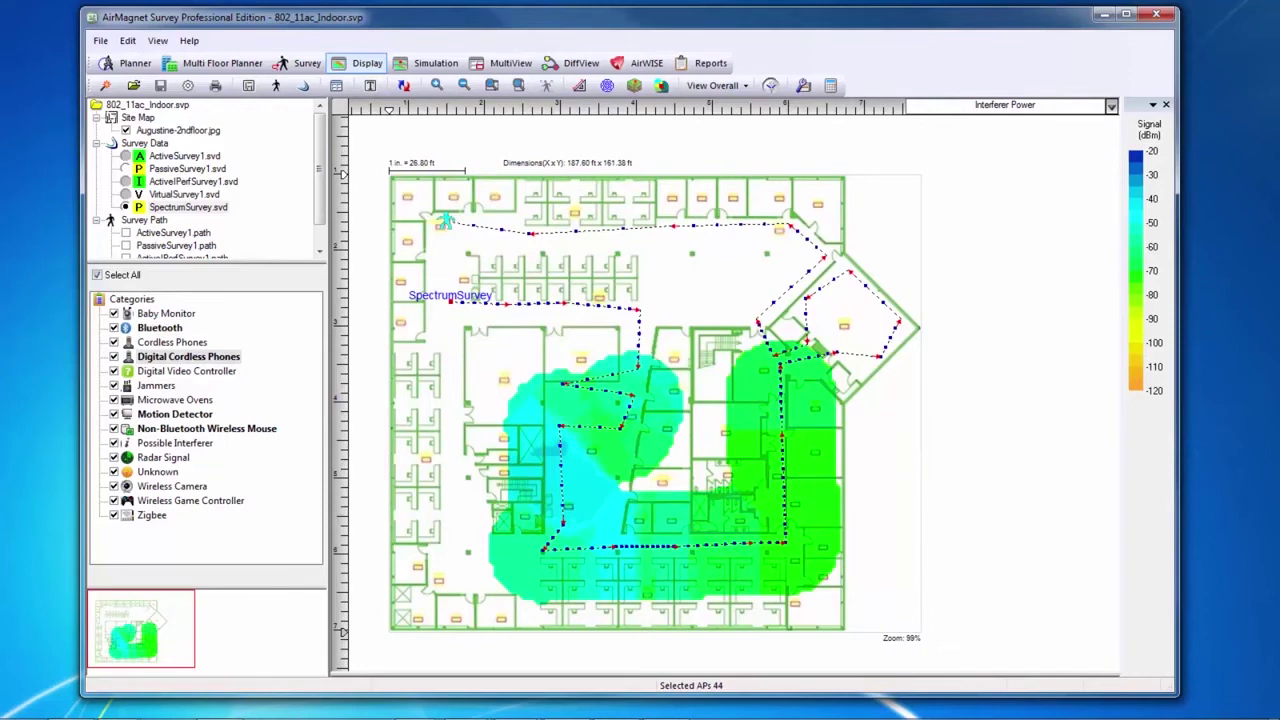
click(175, 414)
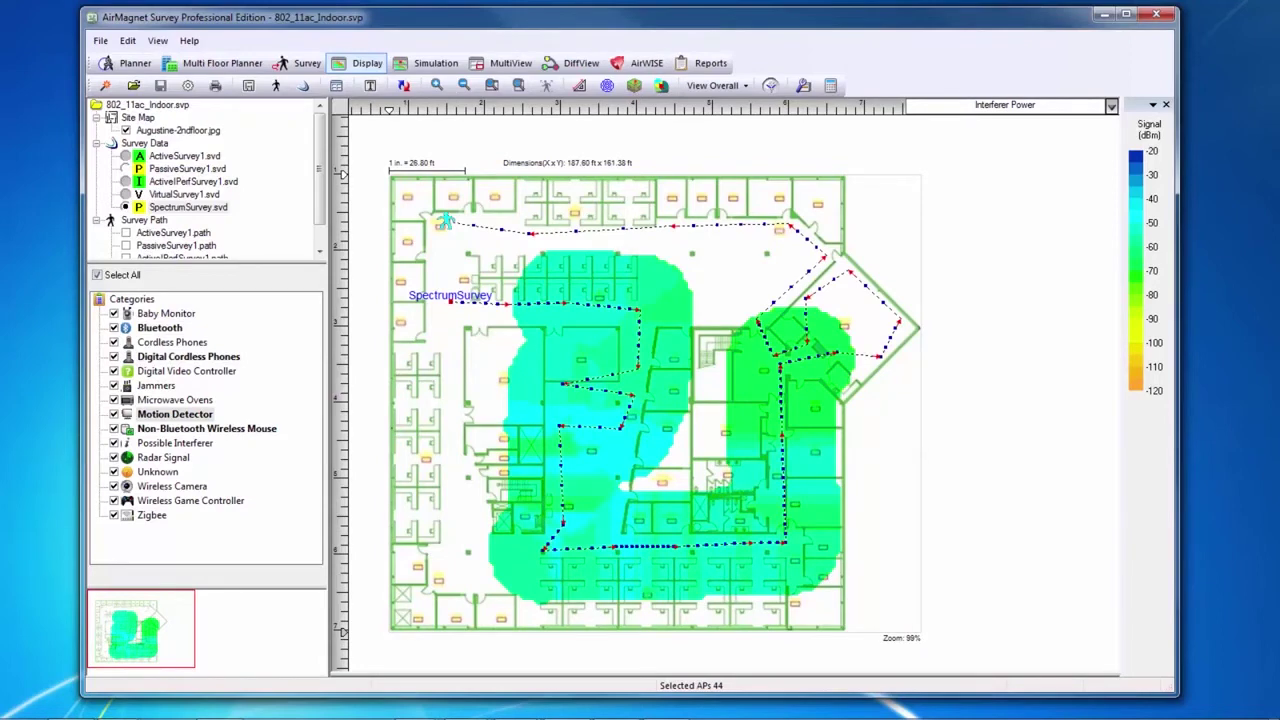
click(206, 428)
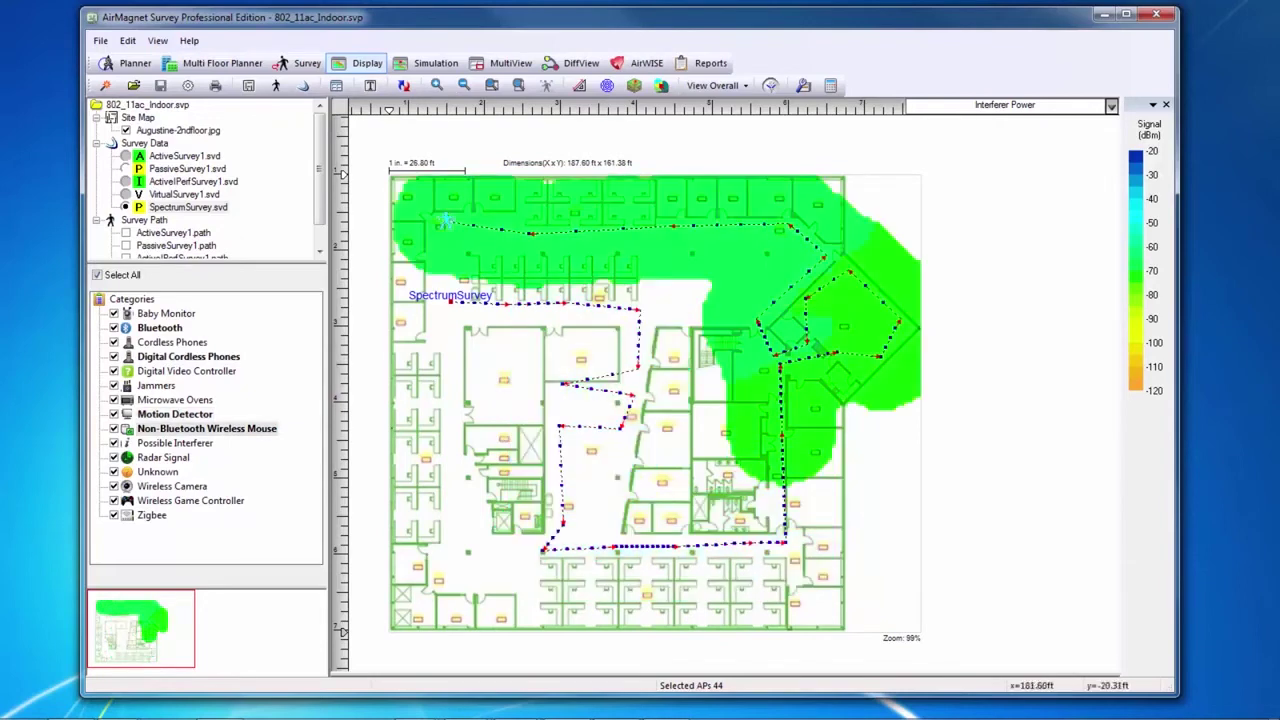
Step: Switch to the PassiveSurvey1.svd data and display its 802.11ac Max MCS (AP Tx) heat map
click(126, 168)
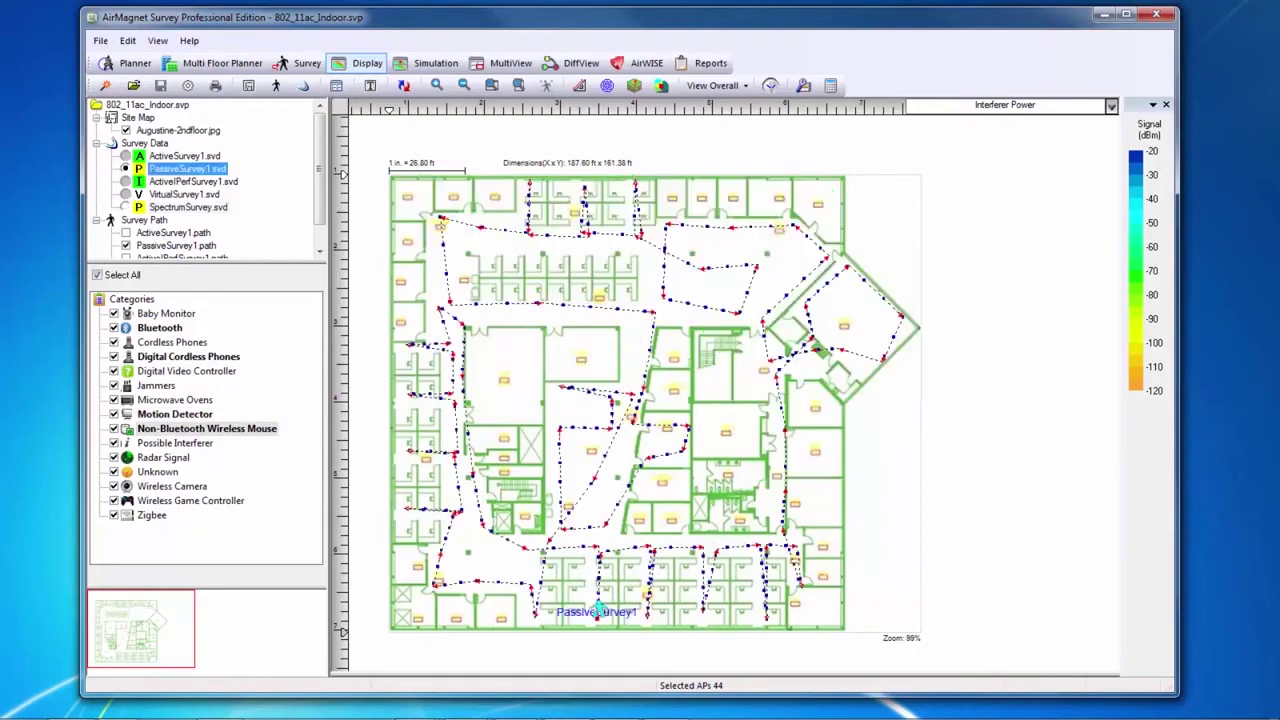
click(1110, 106)
mouse_move(951, 248)
click(806, 248)
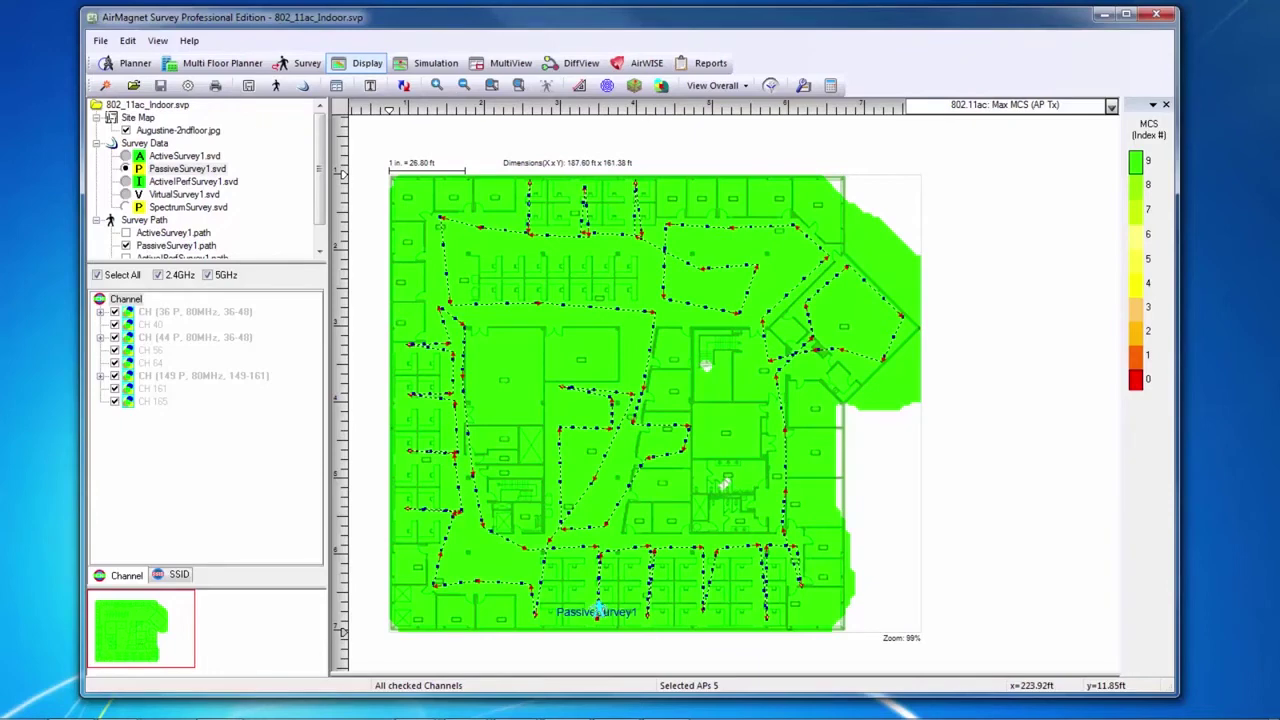
Step: Display the 802.11ac Max MCS (AP Rx) heat map and the Channel Overlap 802.11ac heat map
click(1010, 105)
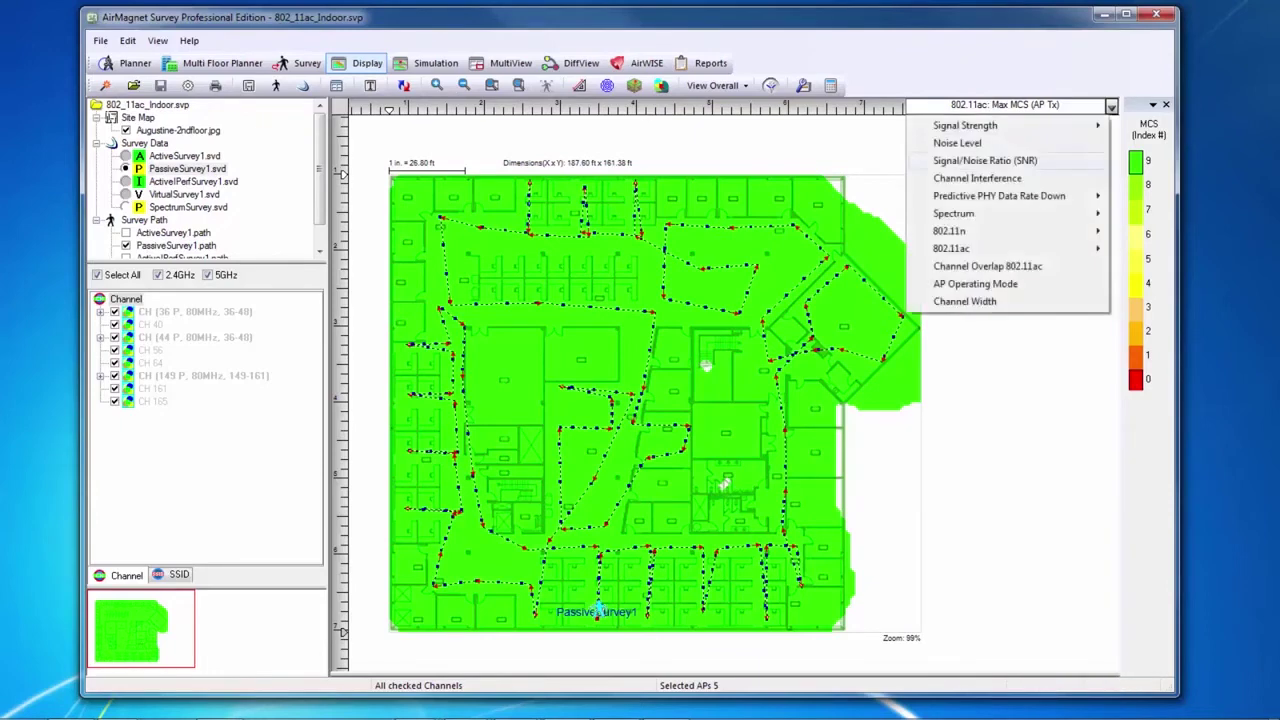
mouse_move(951, 248)
click(806, 266)
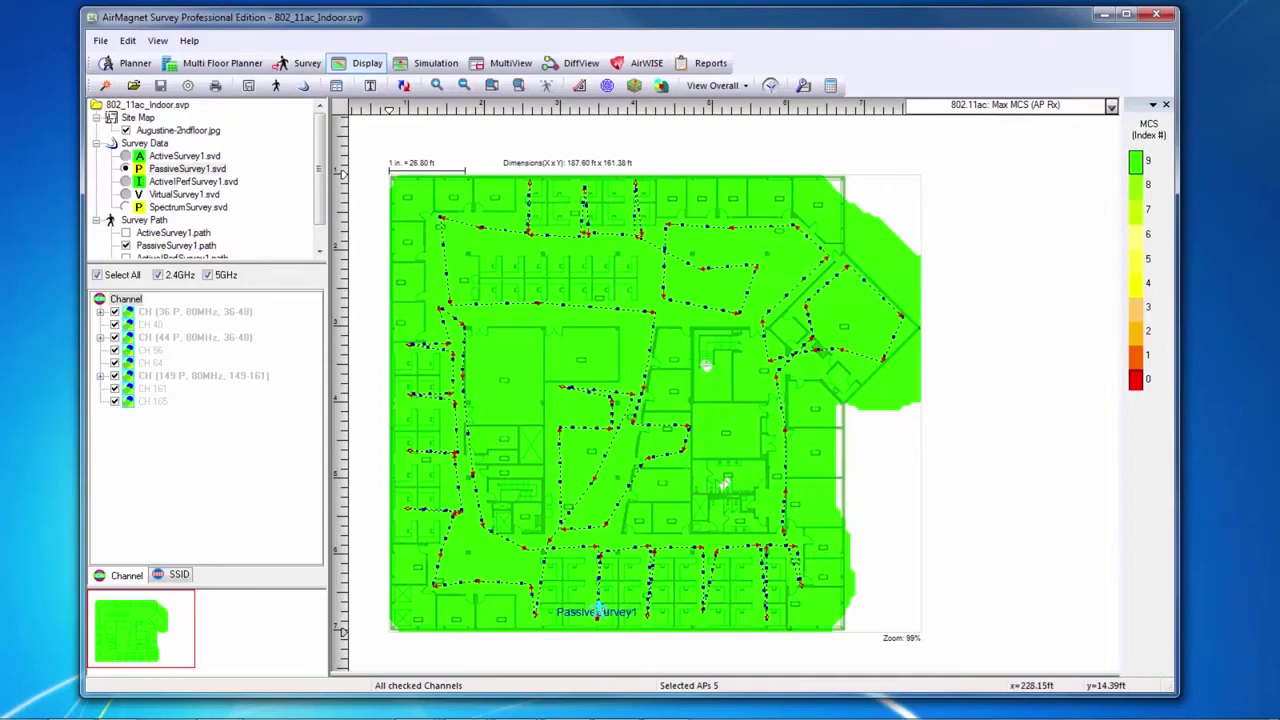
click(1111, 105)
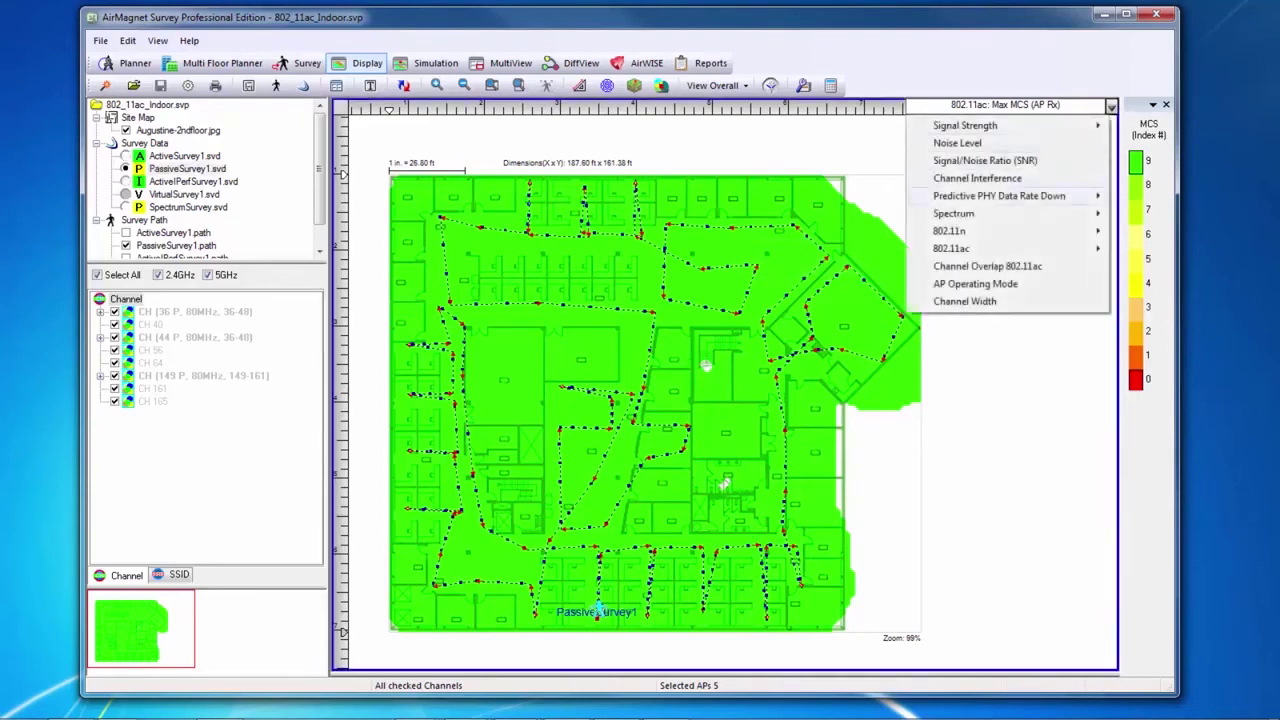
click(987, 266)
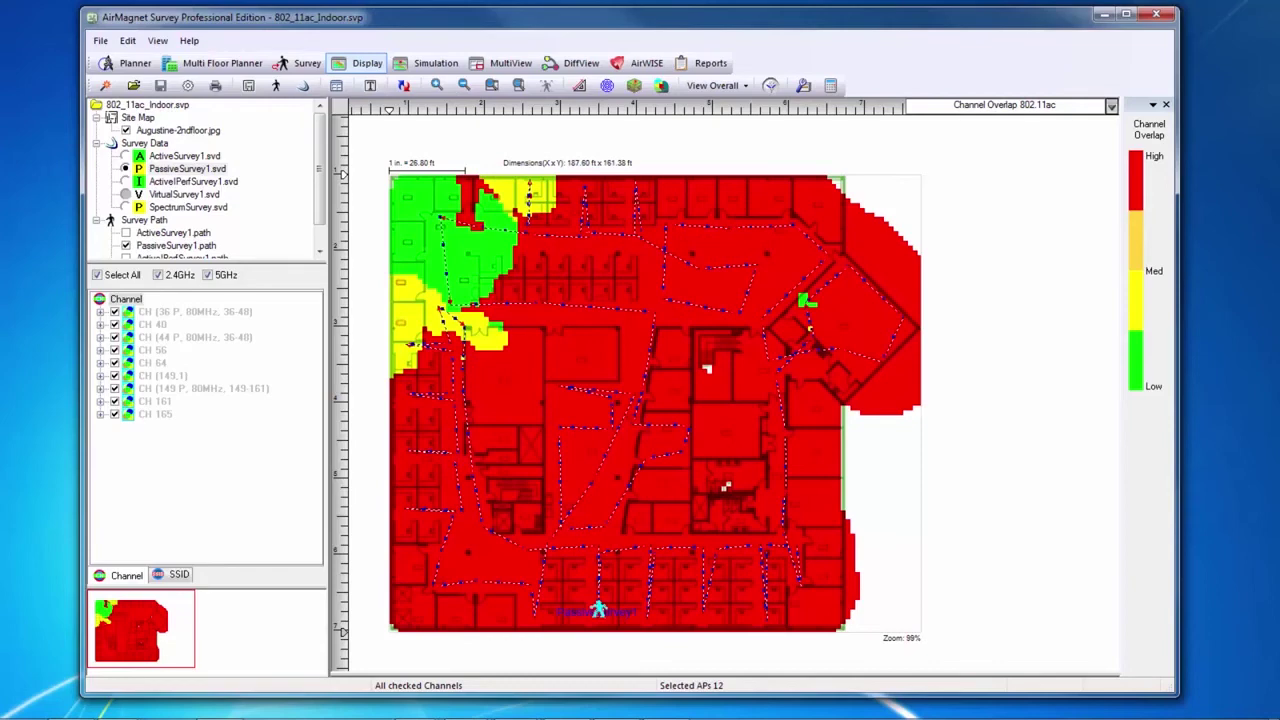
Step: Display the AP Operating Mode heat map and exclude the Greenfield HT mode from it
click(1111, 105)
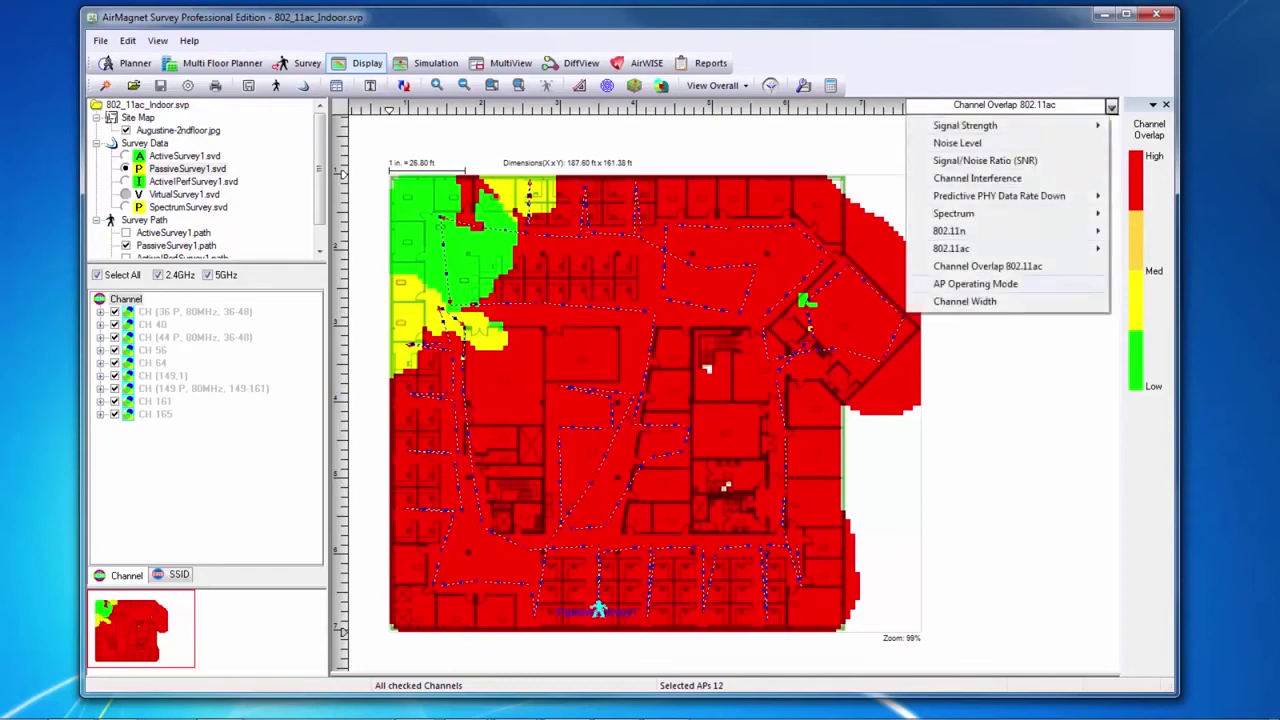
click(975, 284)
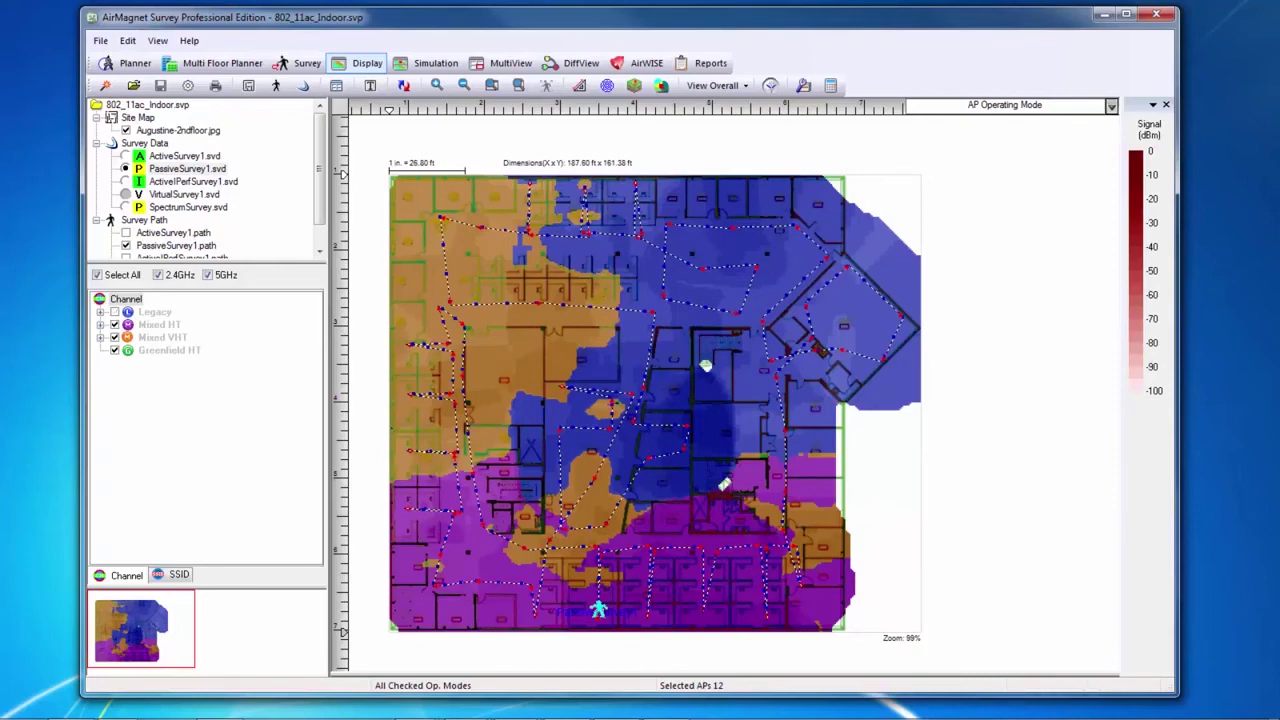
click(115, 350)
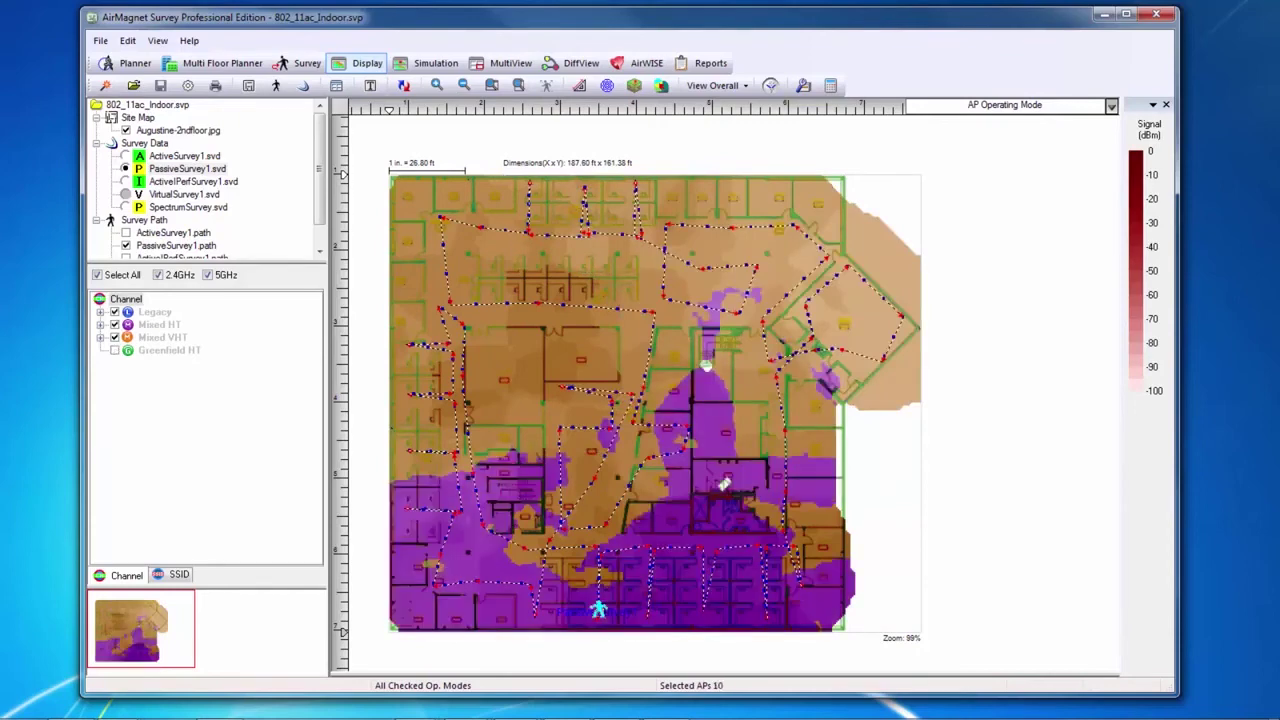
Step: Display the Channel Width heat map for the passive survey
click(1110, 105)
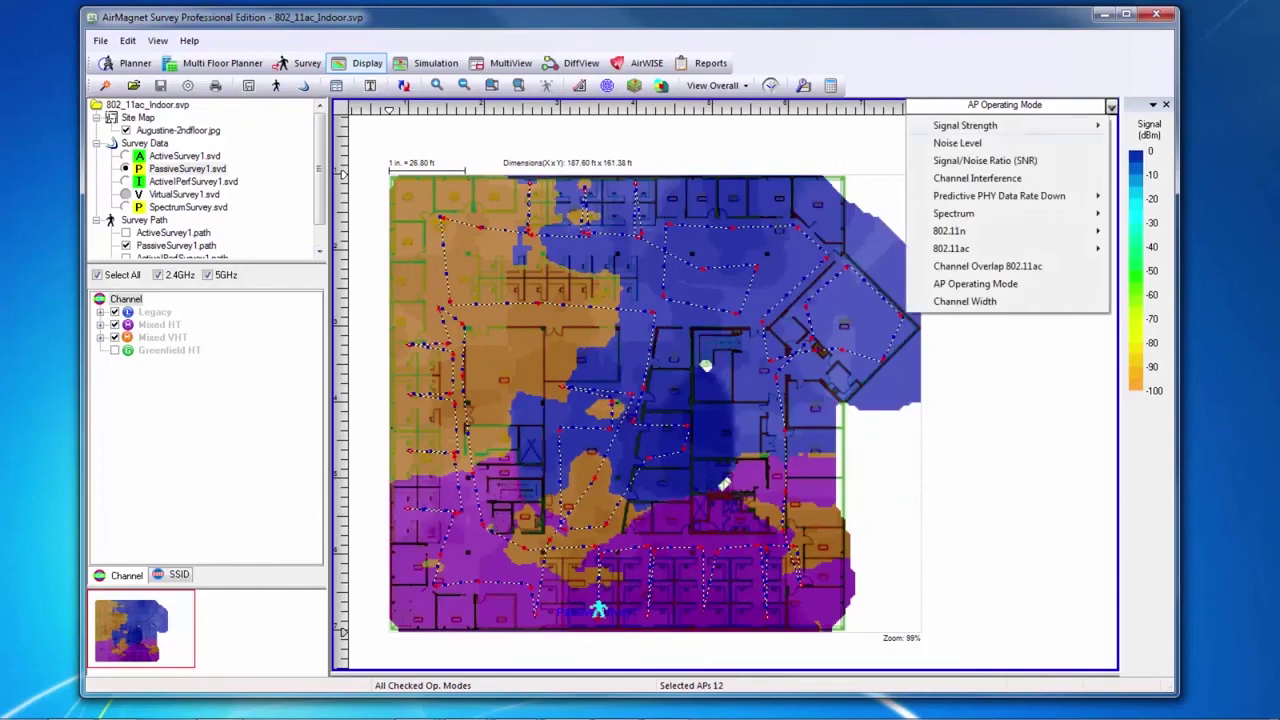
click(965, 301)
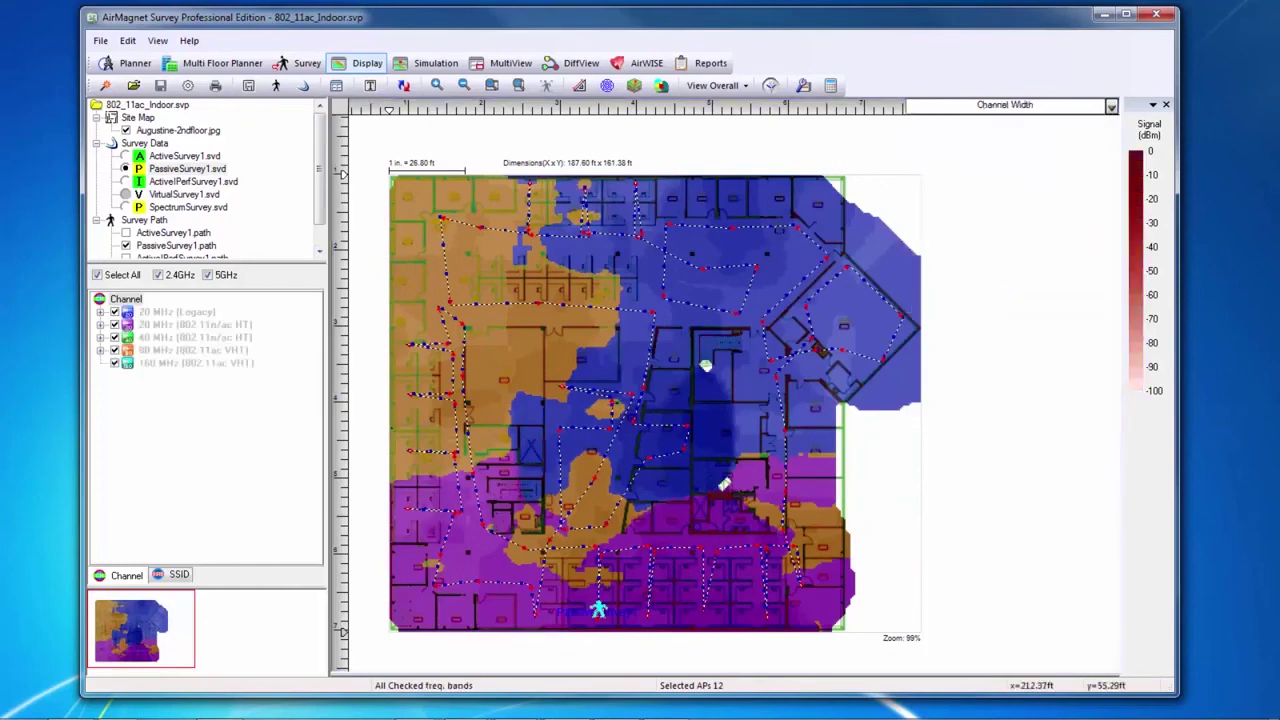